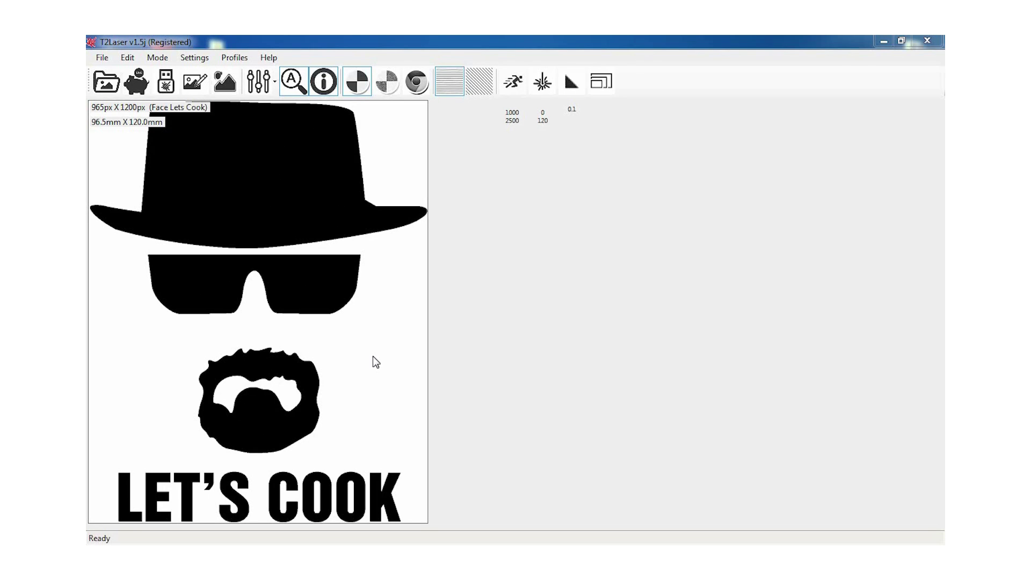
# Step: Set the Lets Cook output width to 45 mm (45.0 × 56.0) and maximum laser power to 130, then check feed rates
pyautogui.click(604, 82)
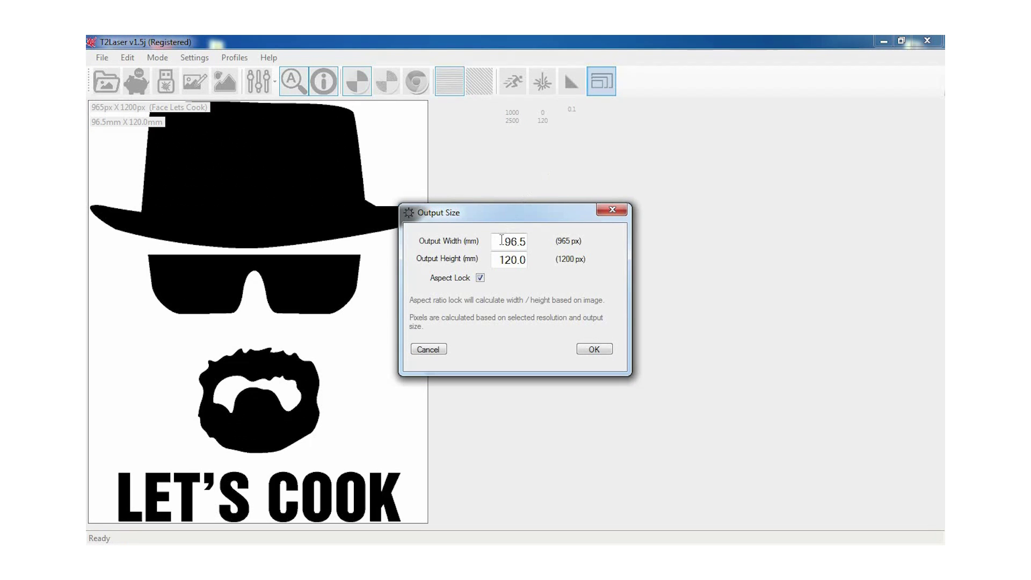
pyautogui.write('45')
pyautogui.click(592, 350)
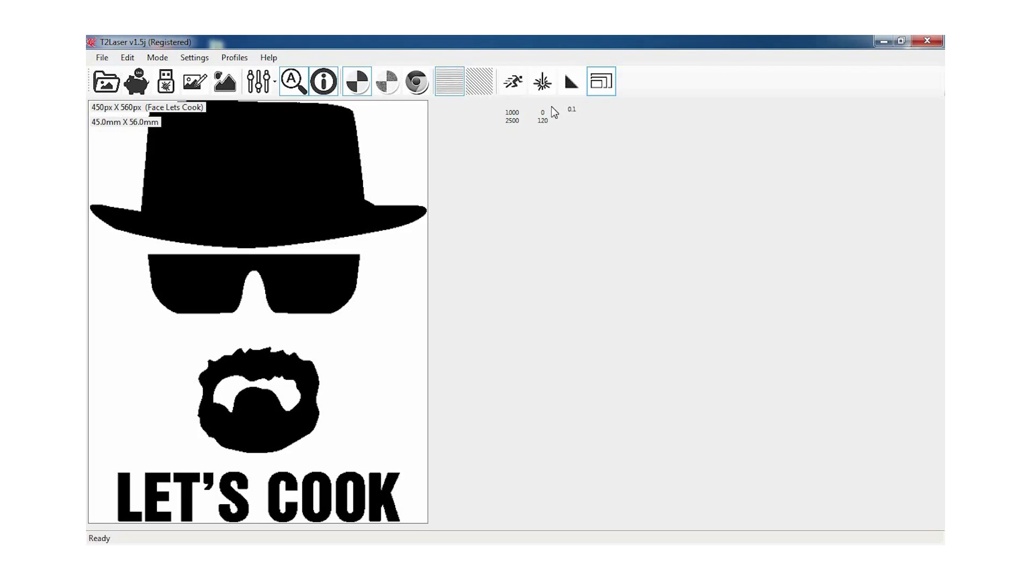
pyautogui.click(546, 82)
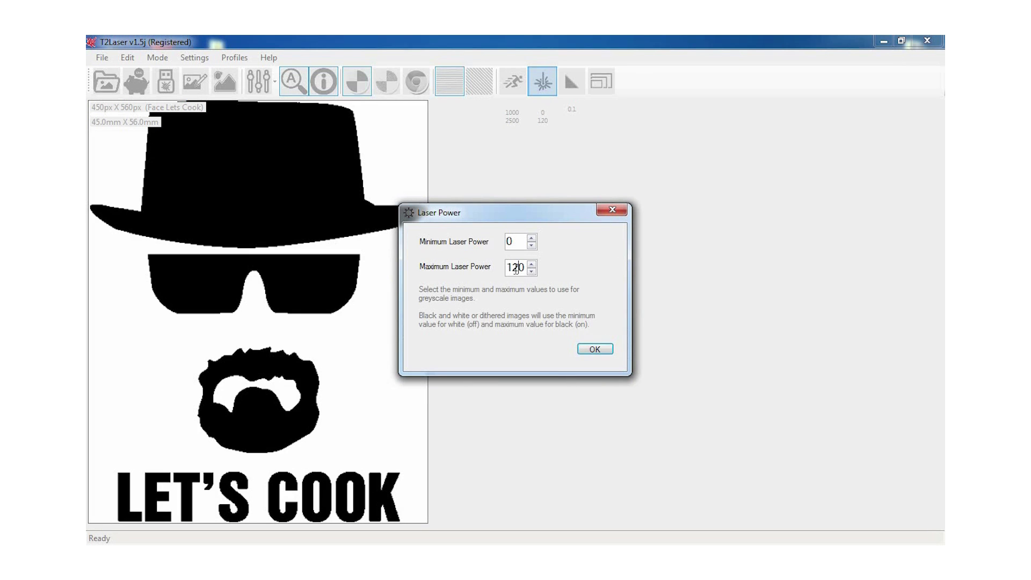
pyautogui.click(600, 349)
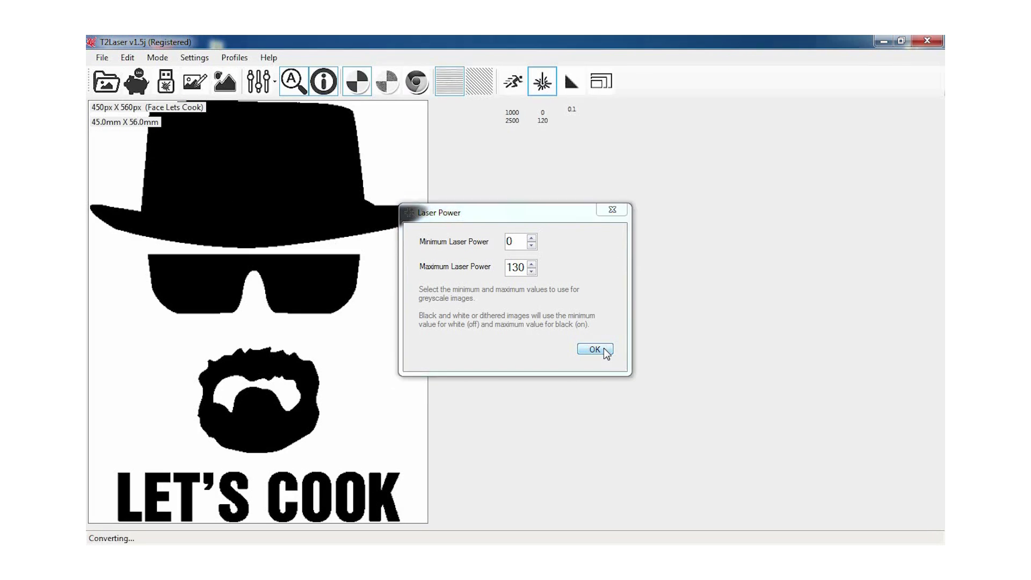
pyautogui.click(512, 81)
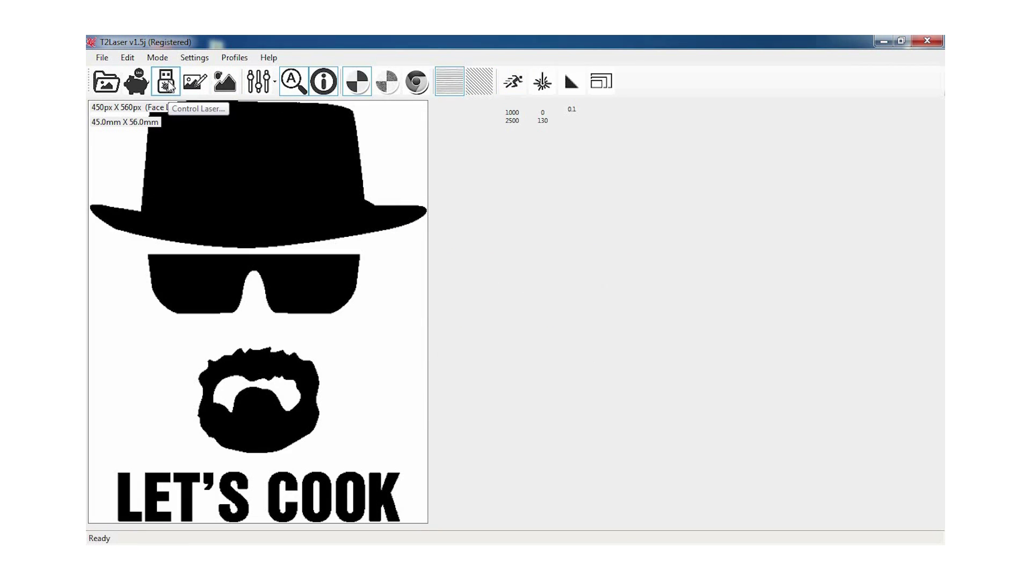
# Step: Generate the G-code and load it into T2Laser Controller without saving the file
pyautogui.click(166, 84)
pyautogui.click(498, 347)
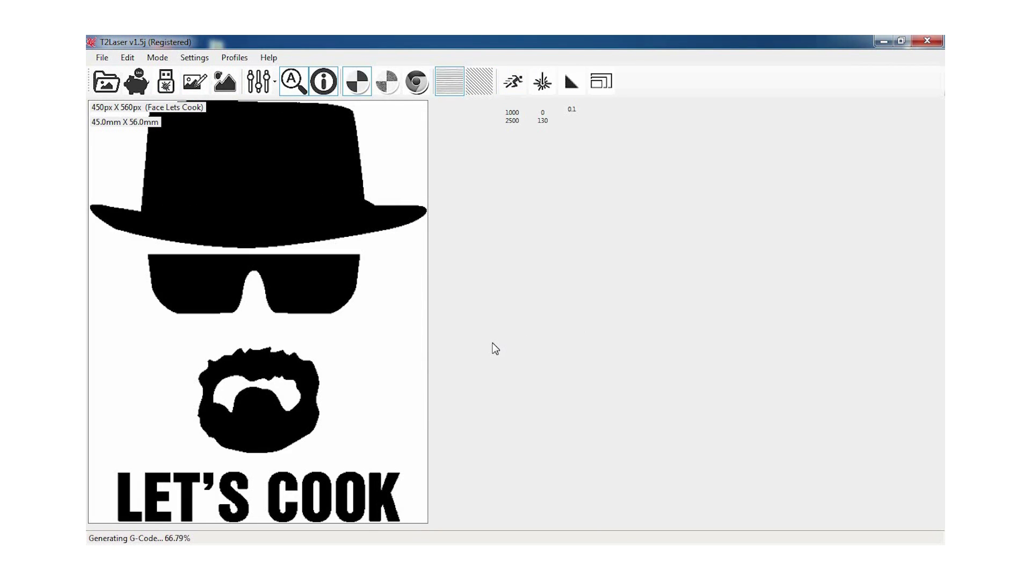
pyautogui.click(563, 341)
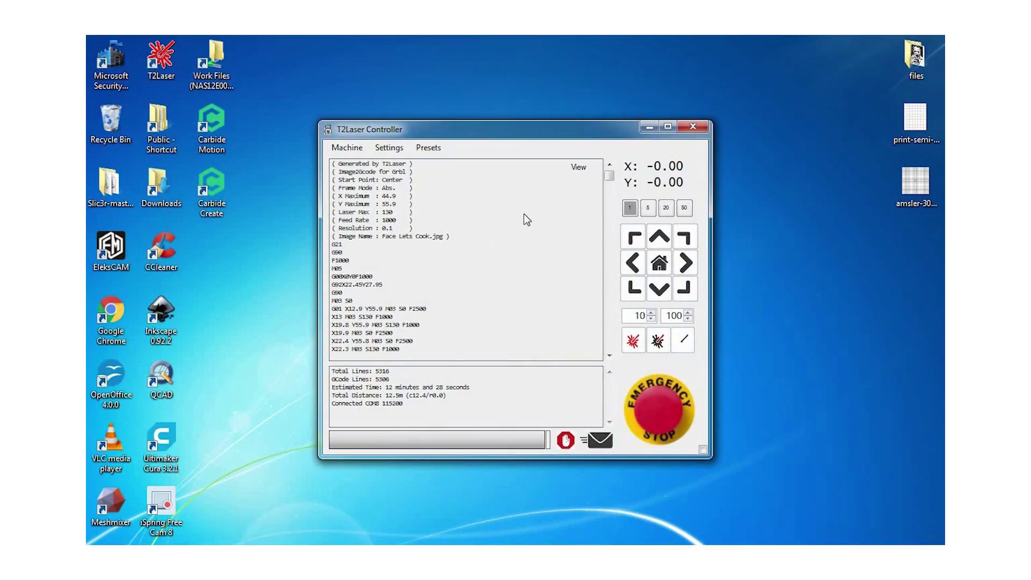
# Step: Preview the Lets Cook G-code toolpath in the G-Code Viewer and close it
pyautogui.click(574, 168)
pyautogui.click(639, 134)
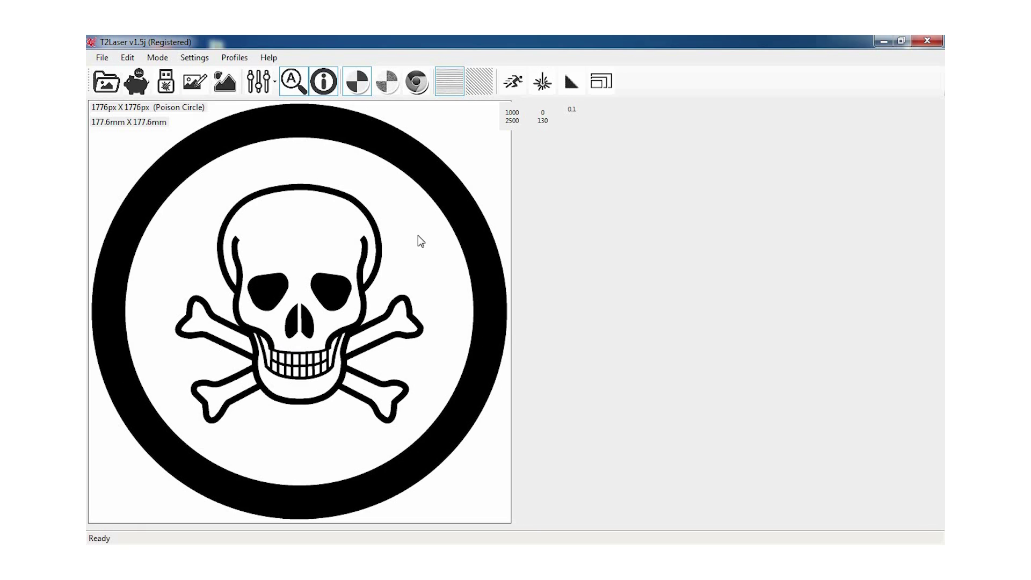
# Step: Resize the Poison Circle skull design to 45 × 45 mm
pyautogui.click(600, 83)
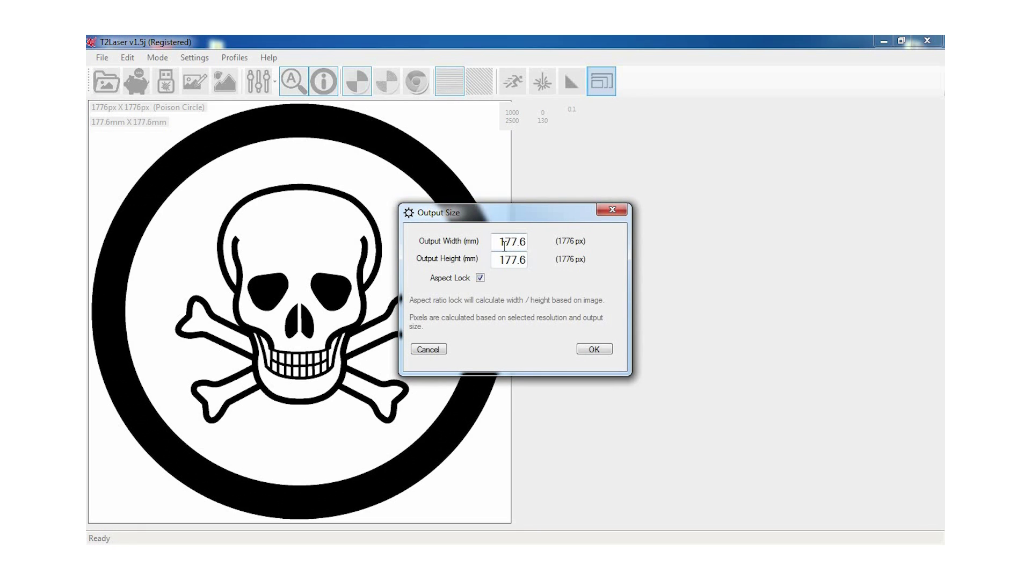
pyautogui.write('45')
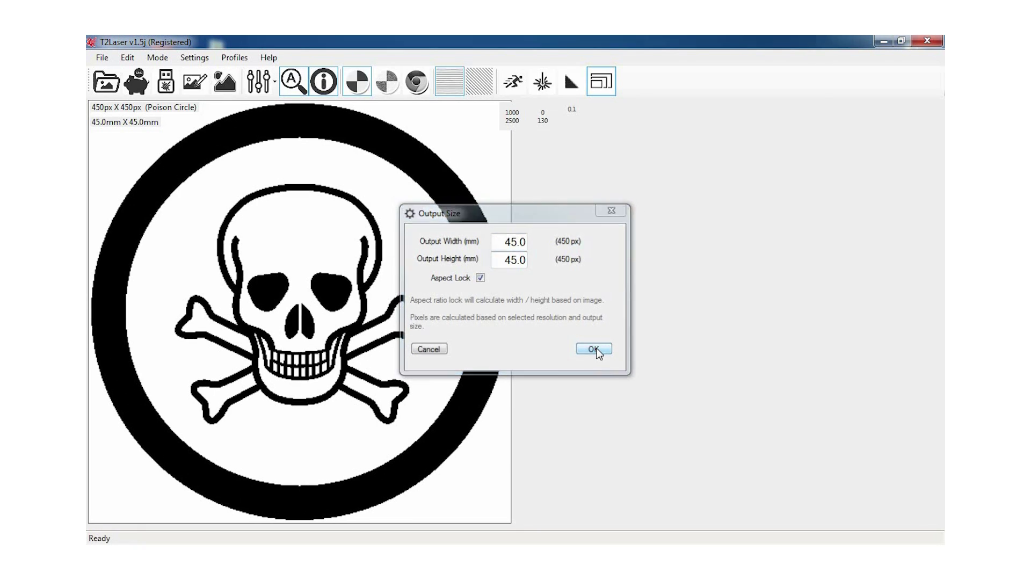
pyautogui.click(594, 349)
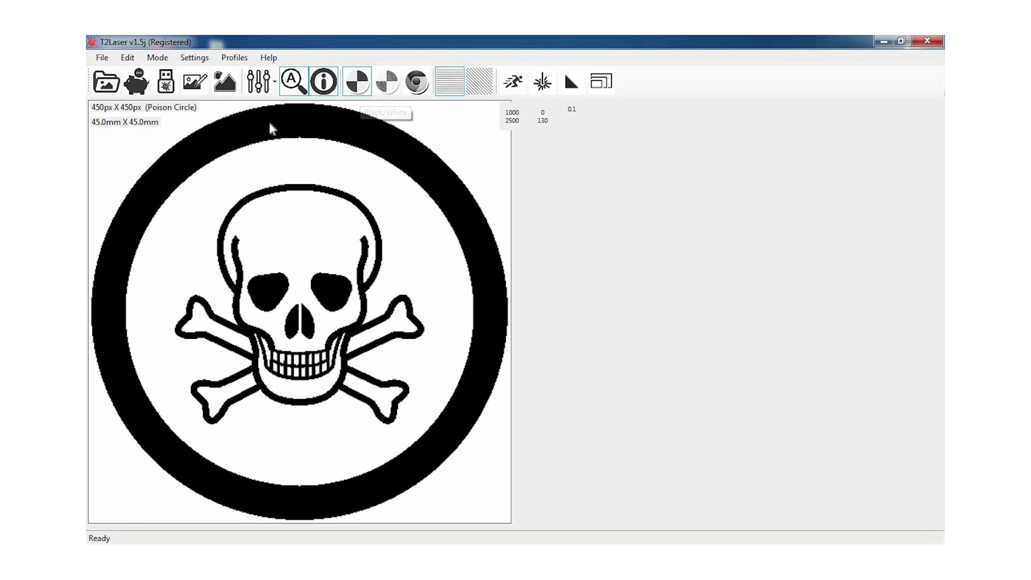
# Step: Generate the skull's G-code without saving it and preview the toolpath in the controller
pyautogui.click(168, 86)
pyautogui.click(491, 339)
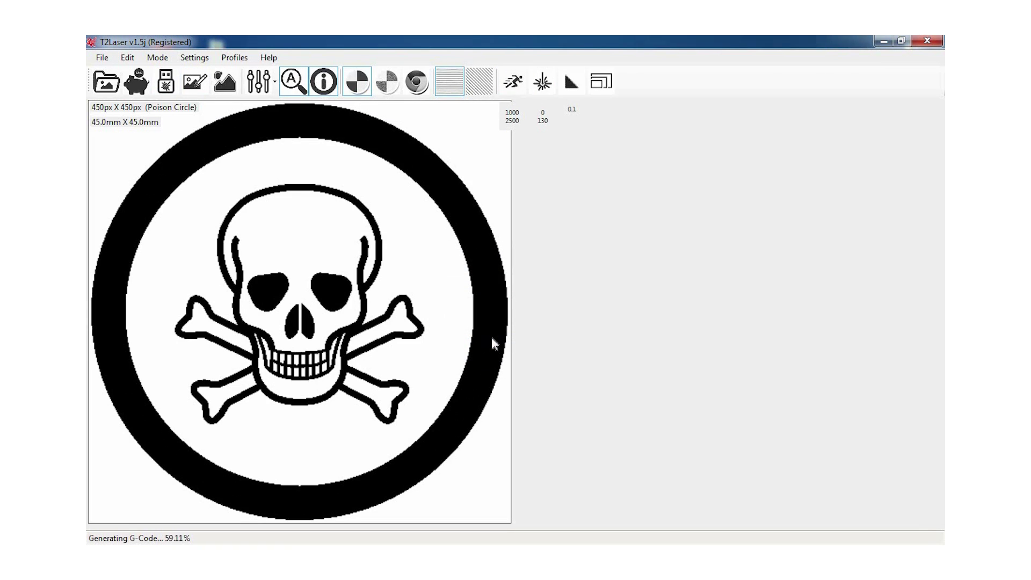
pyautogui.click(562, 343)
pyautogui.click(571, 167)
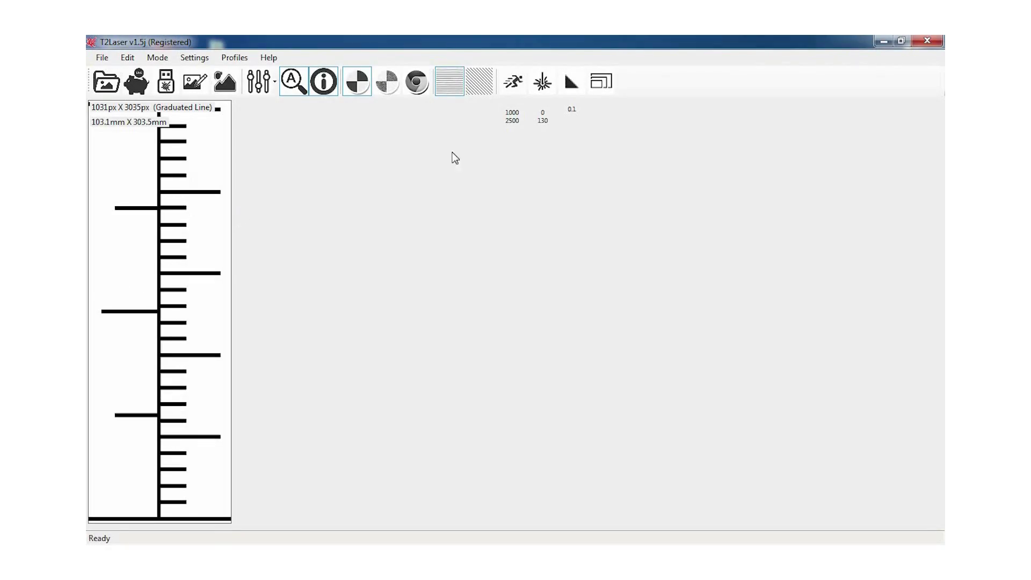
# Step: Resize the ruler to 140 mm height (47.6 × 140.1 mm), send its G-code and close the preview
pyautogui.click(601, 81)
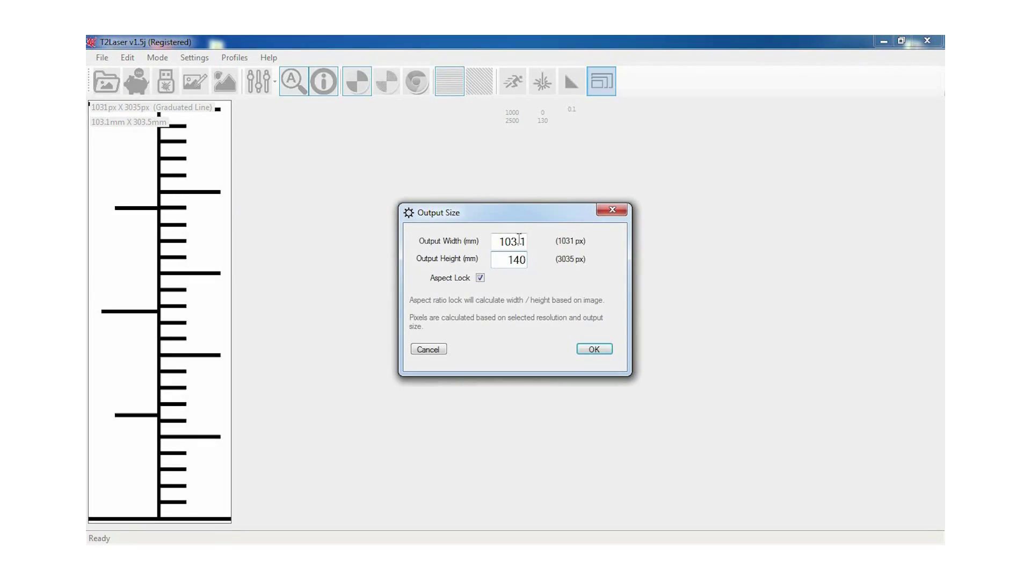
pyautogui.click(593, 349)
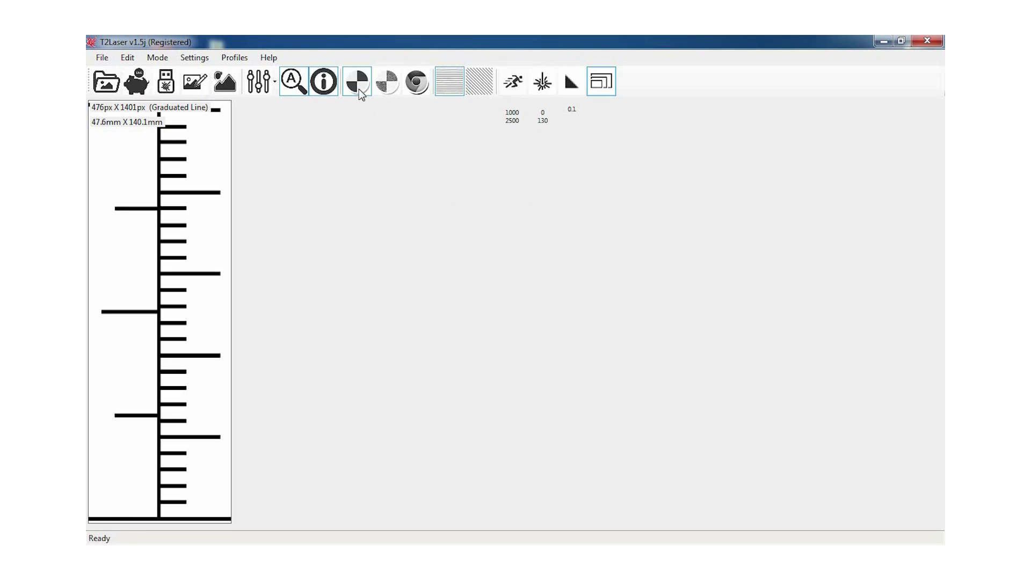
pyautogui.click(536, 340)
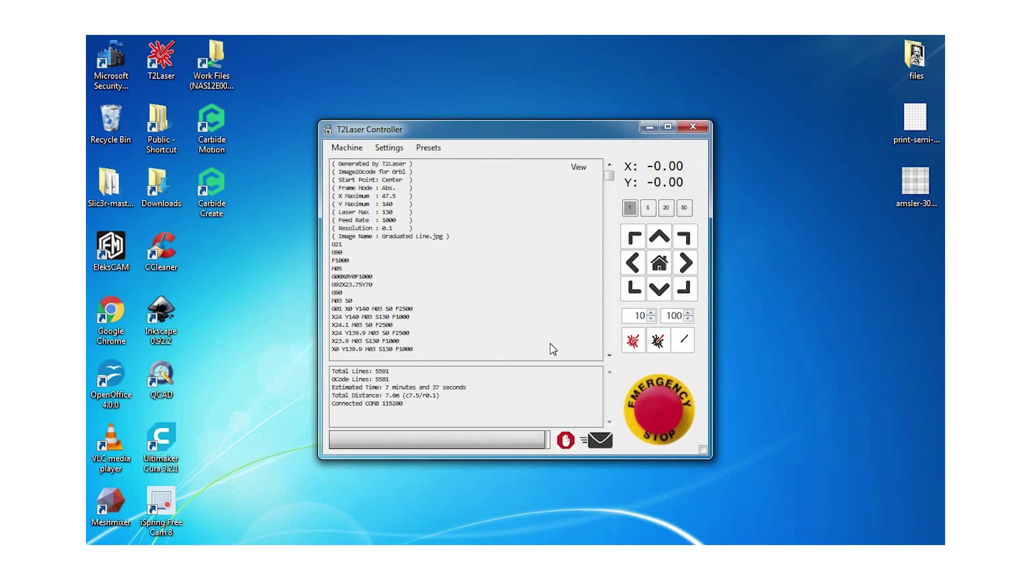
pyautogui.click(557, 139)
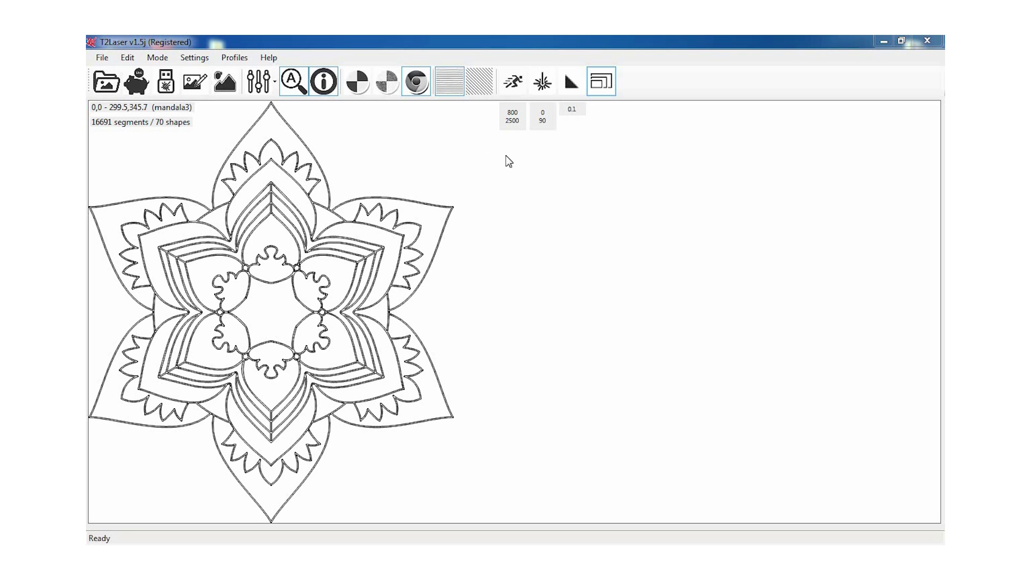
# Step: Set the mandala's output height to 120 mm
pyautogui.click(601, 82)
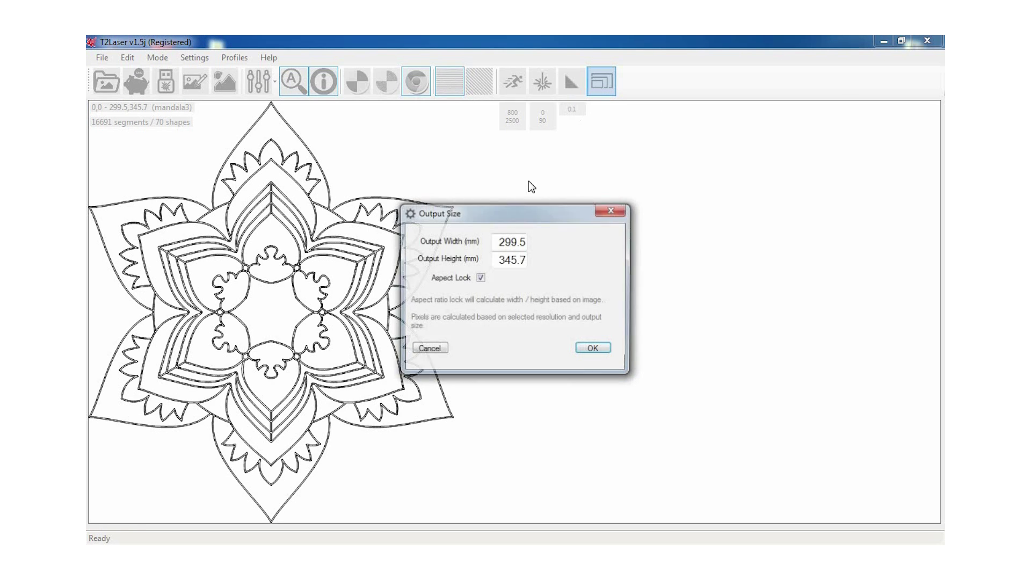
pyautogui.doubleClick(527, 261)
pyautogui.write('120')
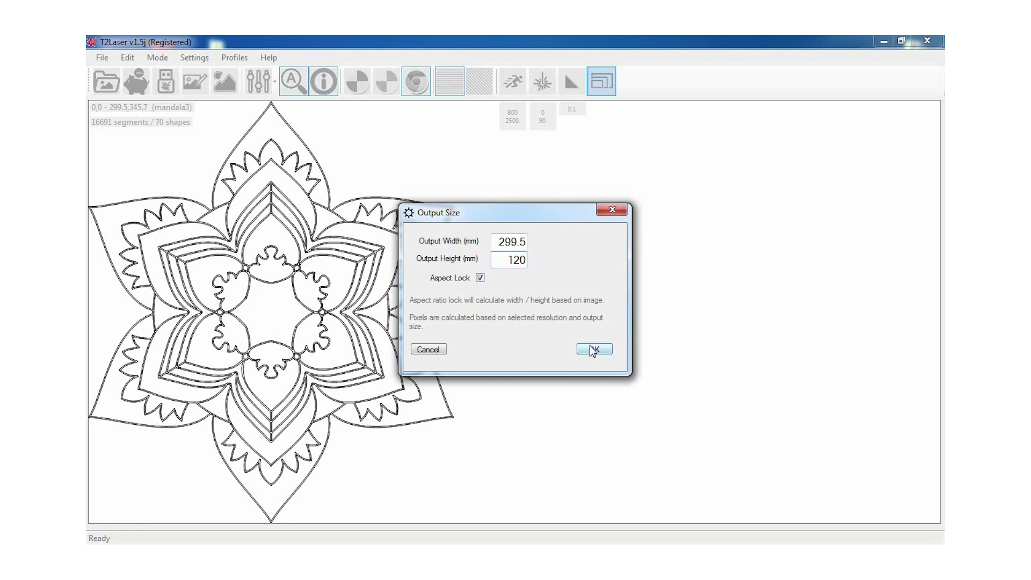
pyautogui.click(593, 348)
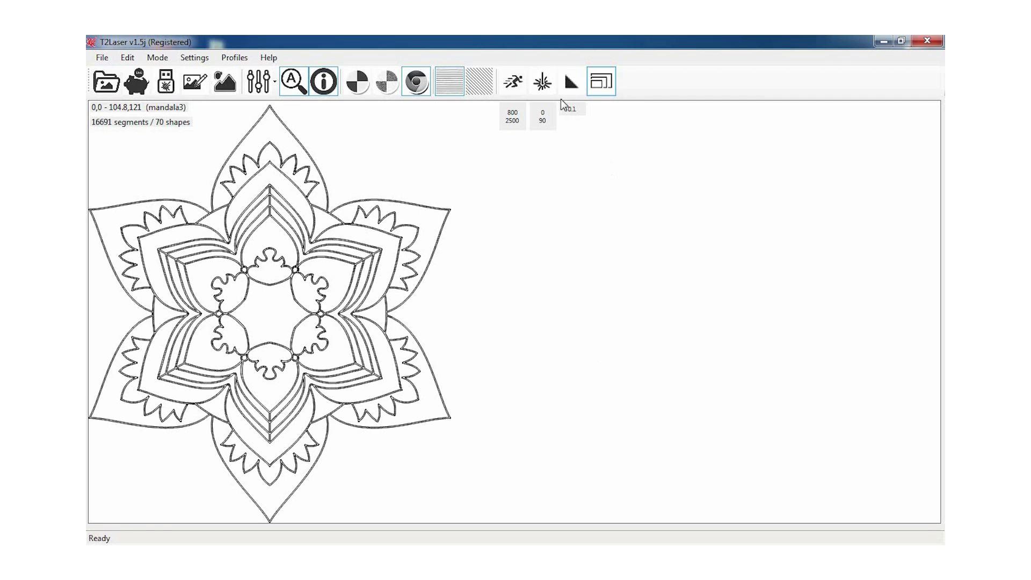
# Step: Set the mandala's maximum laser power to 160
pyautogui.click(541, 88)
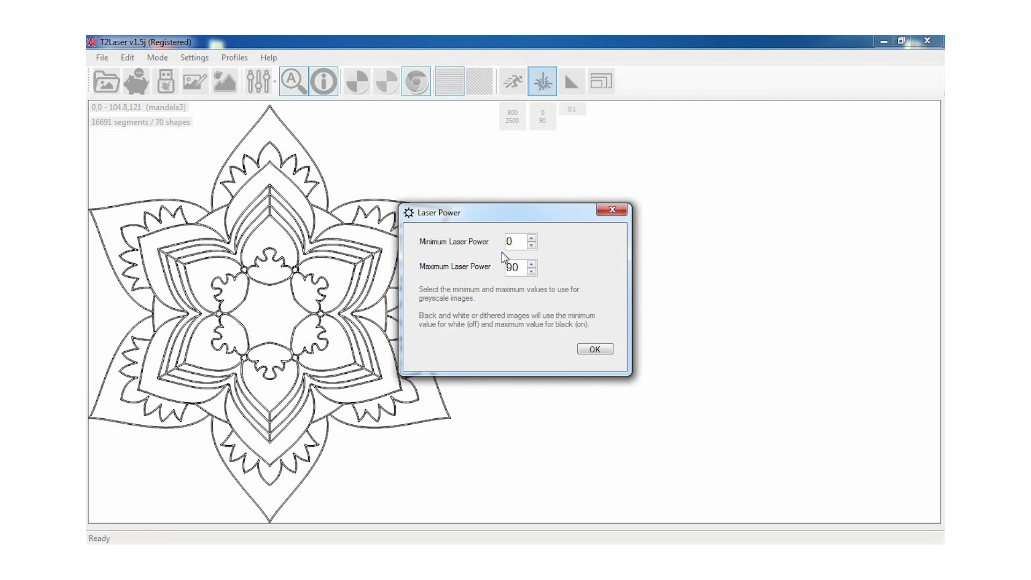
pyautogui.doubleClick(511, 268)
pyautogui.write('160')
pyautogui.press('Return')
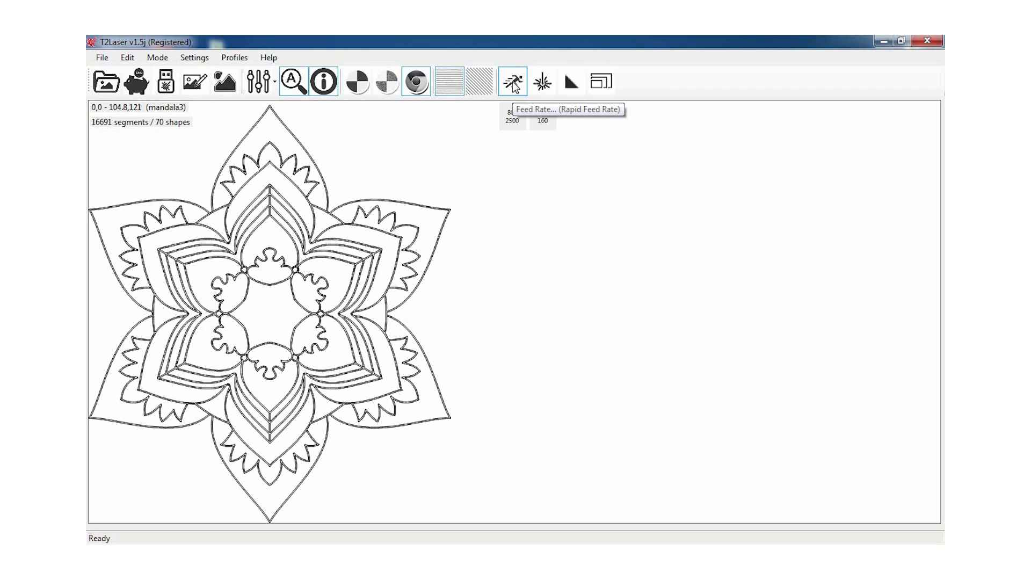
# Step: Set the vector feed rate to 1000 (engraving at 800) and send the mandala to the controller
pyautogui.click(514, 84)
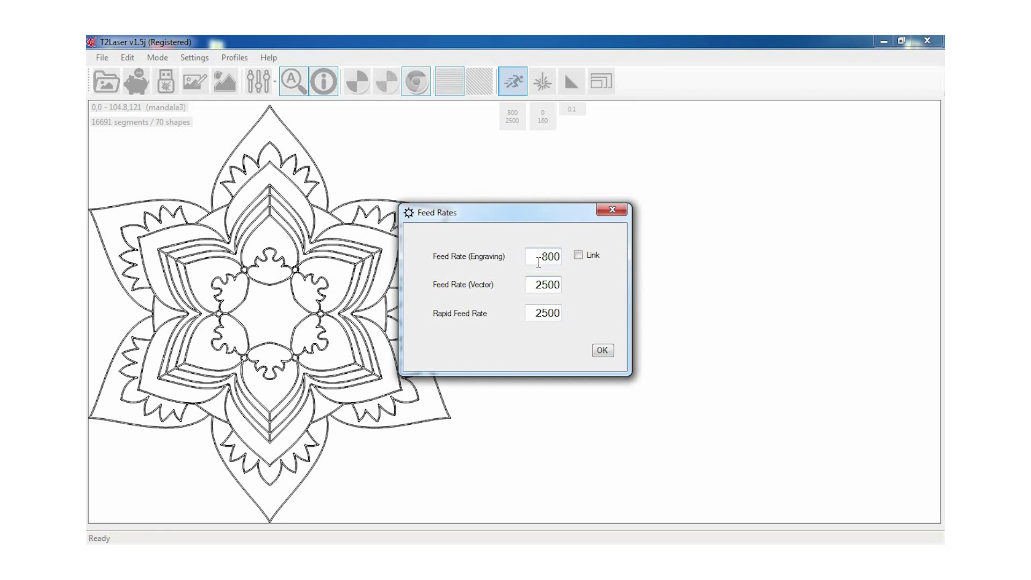
pyautogui.moveTo(538, 263); pyautogui.dragTo(568, 253)
pyautogui.doubleClick(555, 285)
pyautogui.write('1000')
pyautogui.click(599, 350)
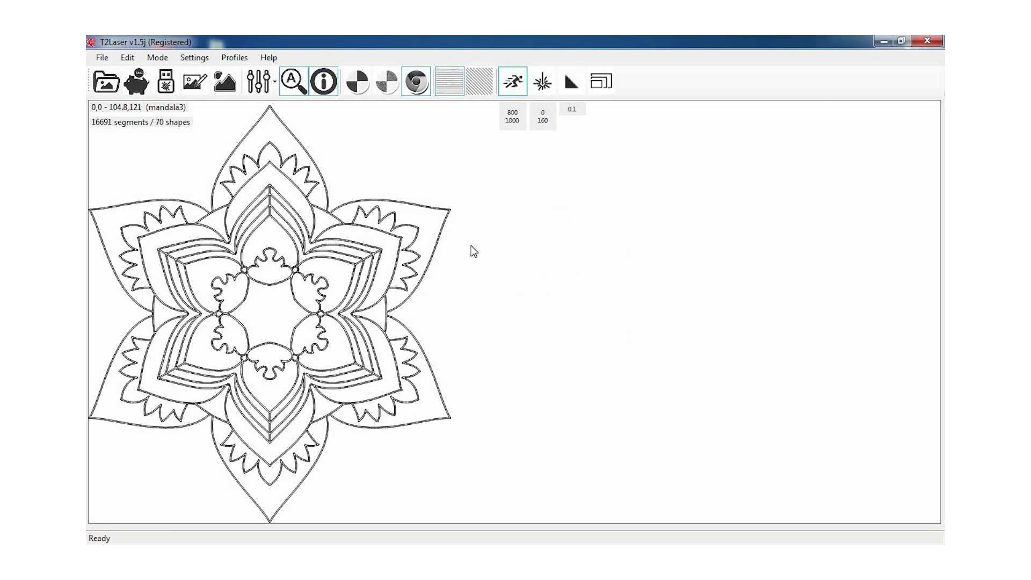
pyautogui.click(164, 85)
# Step: Preview the mandala G-code in the G-Code Viewer and close it
pyautogui.click(585, 167)
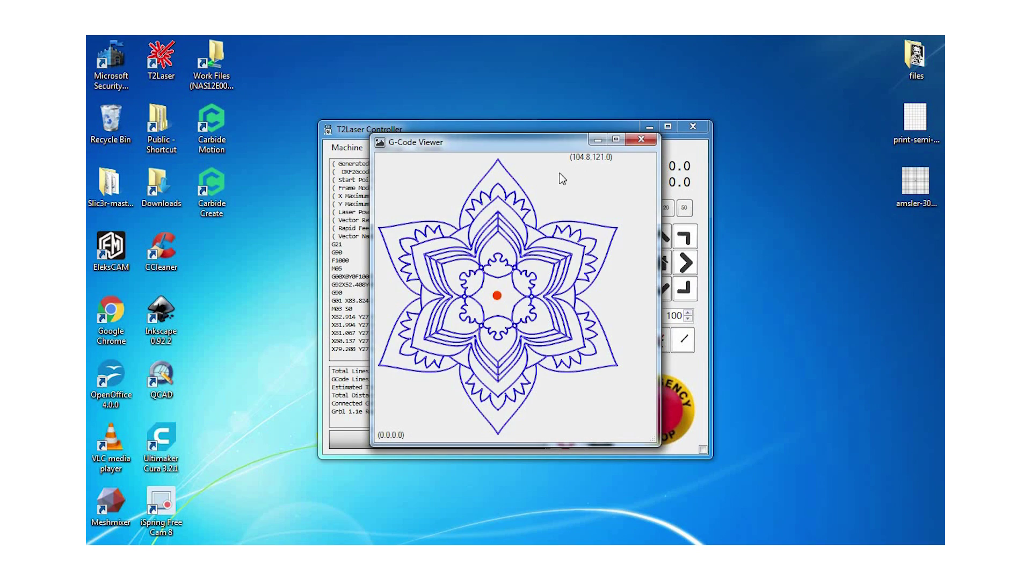
pyautogui.click(644, 137)
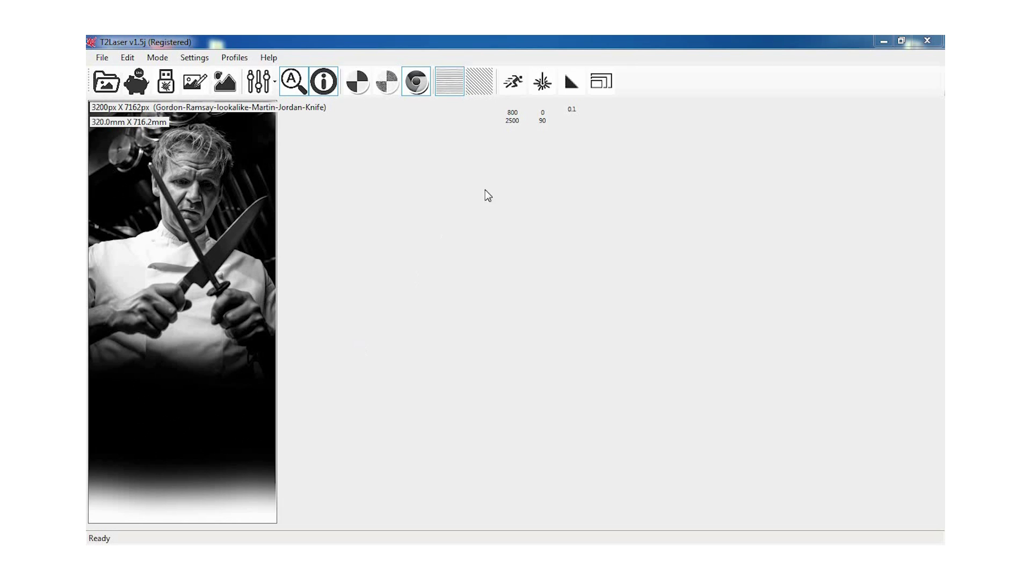
# Step: Set the chef photo's output width to 50 mm (50.0 × 111.9)
pyautogui.click(601, 82)
pyautogui.write('5')
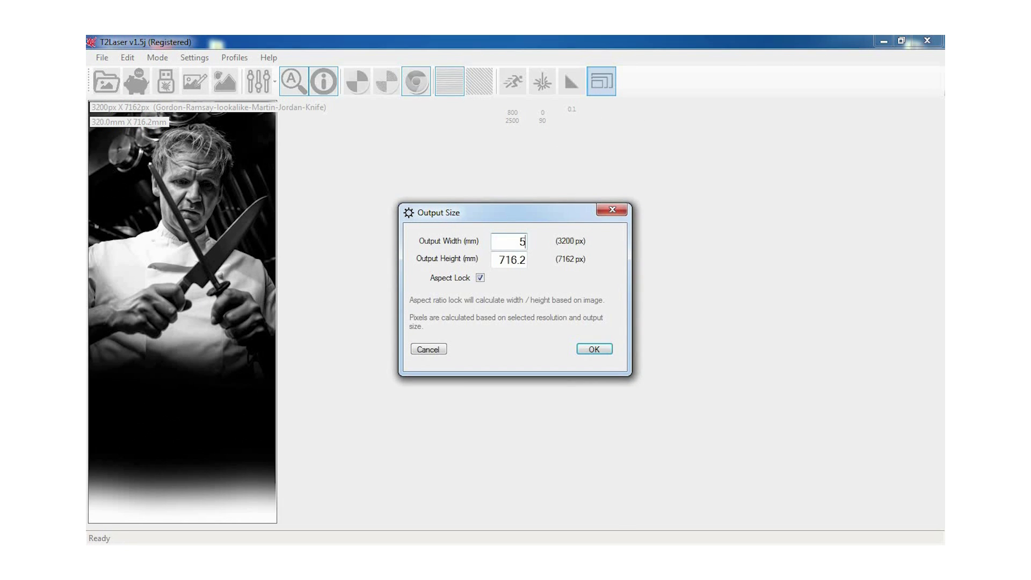
pyautogui.write('0')
pyautogui.click(594, 349)
# Step: Set the chef photo's maximum laser power to 95
pyautogui.click(543, 82)
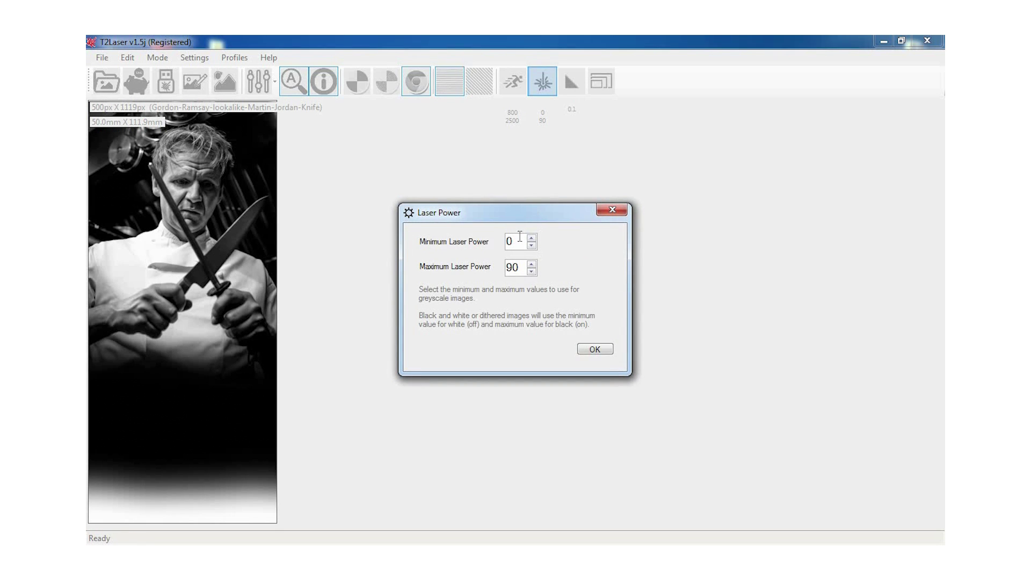
pyautogui.moveTo(517, 263); pyautogui.dragTo(501, 264)
pyautogui.write('95')
pyautogui.click(603, 350)
# Step: Set engraving feed to 600, keep Velocity Mode on, and generate the photo's G-code
pyautogui.click(519, 90)
pyautogui.moveTo(537, 257); pyautogui.dragTo(566, 260)
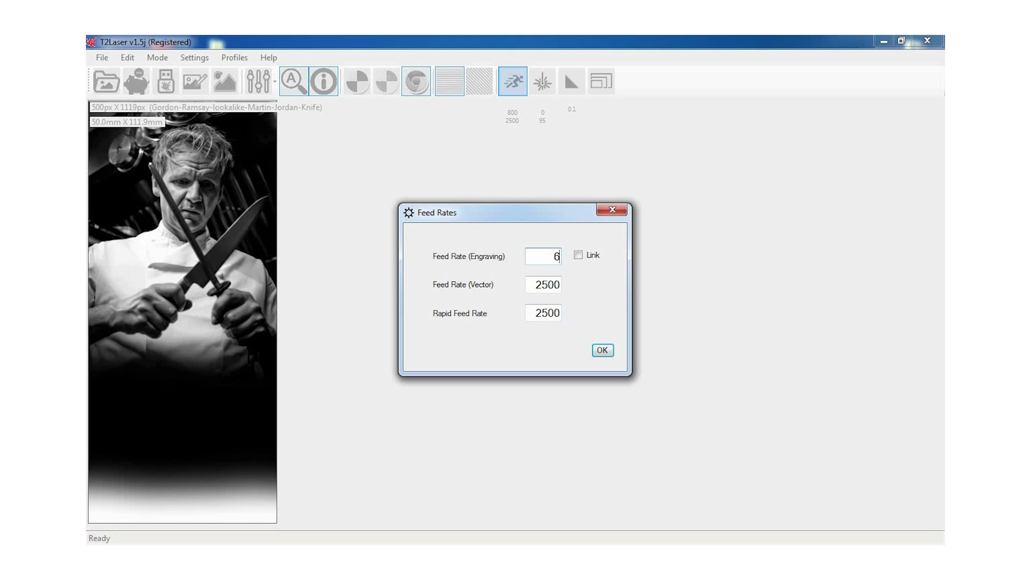
pyautogui.moveTo(534, 311); pyautogui.dragTo(561, 313)
pyautogui.click(603, 350)
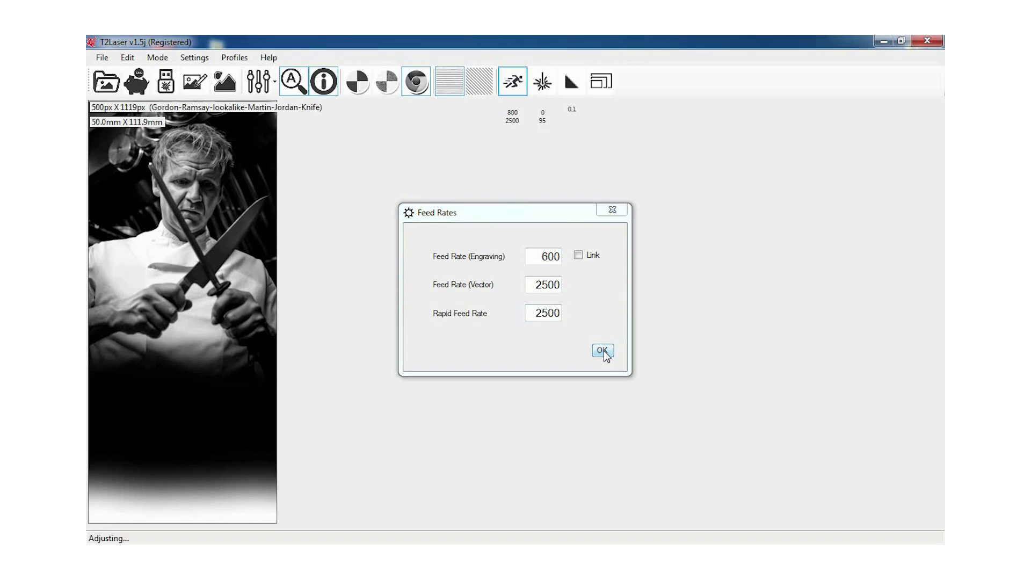
pyautogui.click(157, 58)
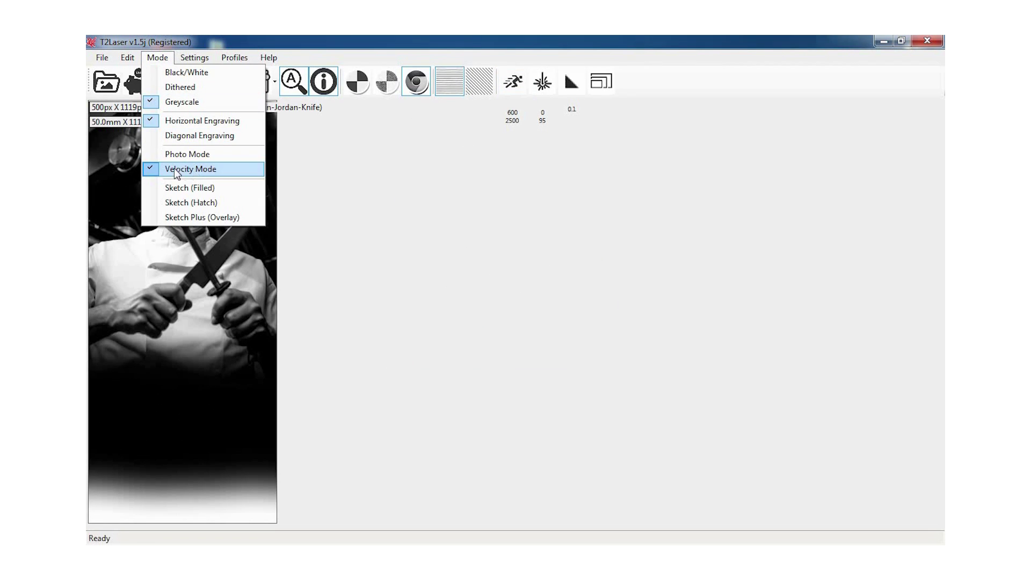
pyautogui.click(289, 187)
pyautogui.click(490, 343)
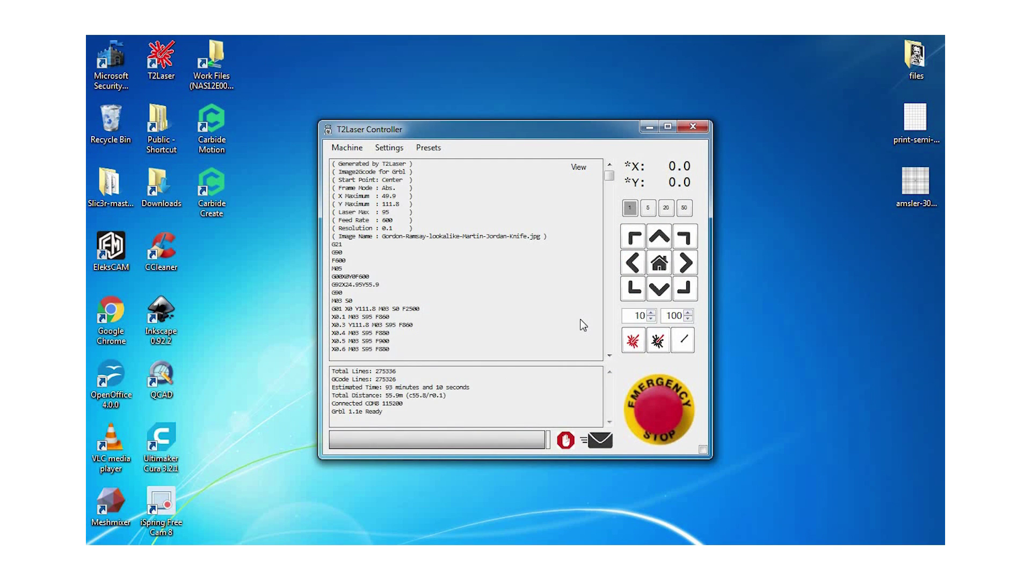
# Step: Preview the chef photo's G-code in T2Laser Controller
pyautogui.click(580, 168)
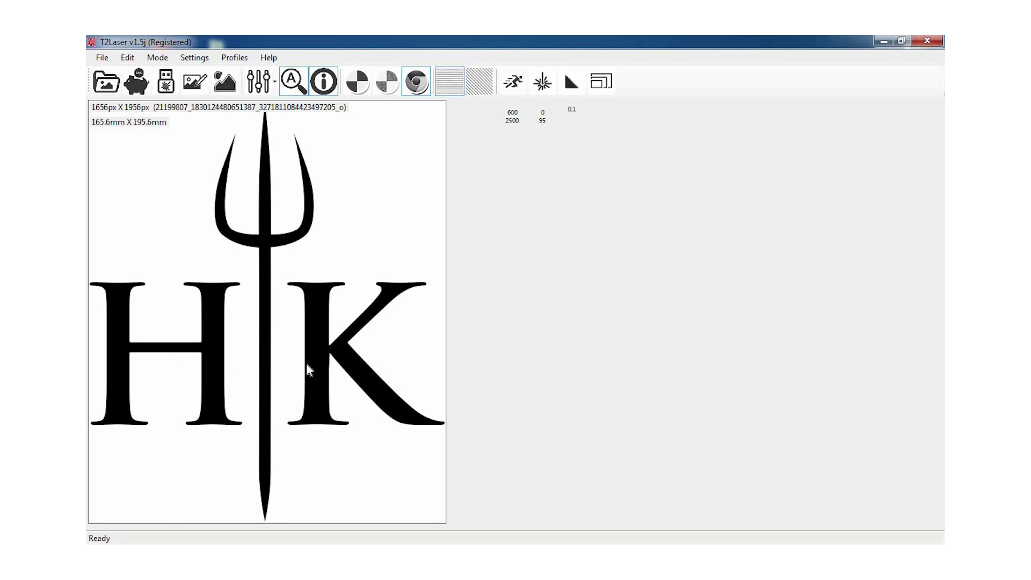
# Step: Set the HK logo's output width to 34 mm and maximum laser power to 90
pyautogui.click(601, 81)
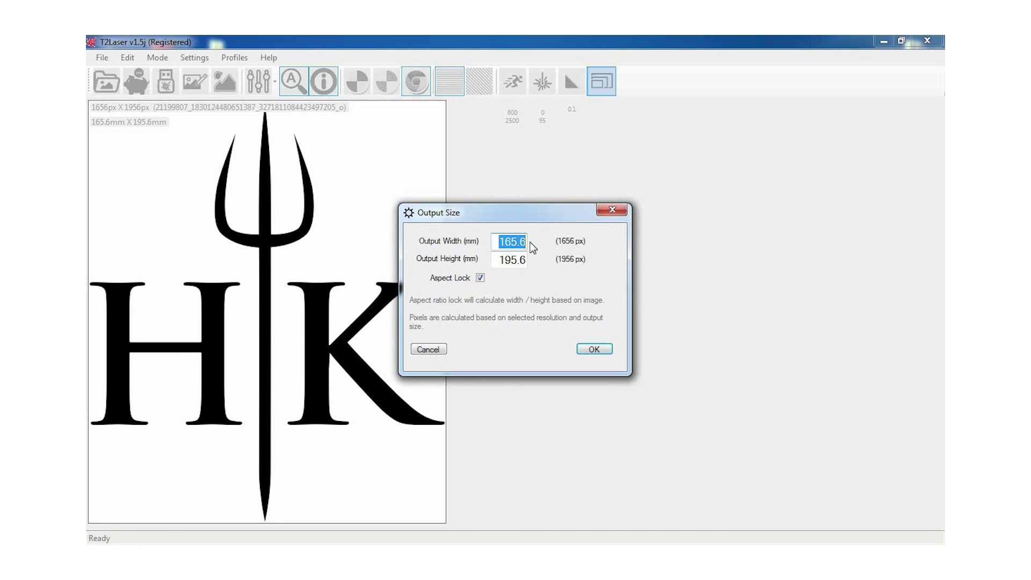
pyautogui.write('34')
pyautogui.click(597, 349)
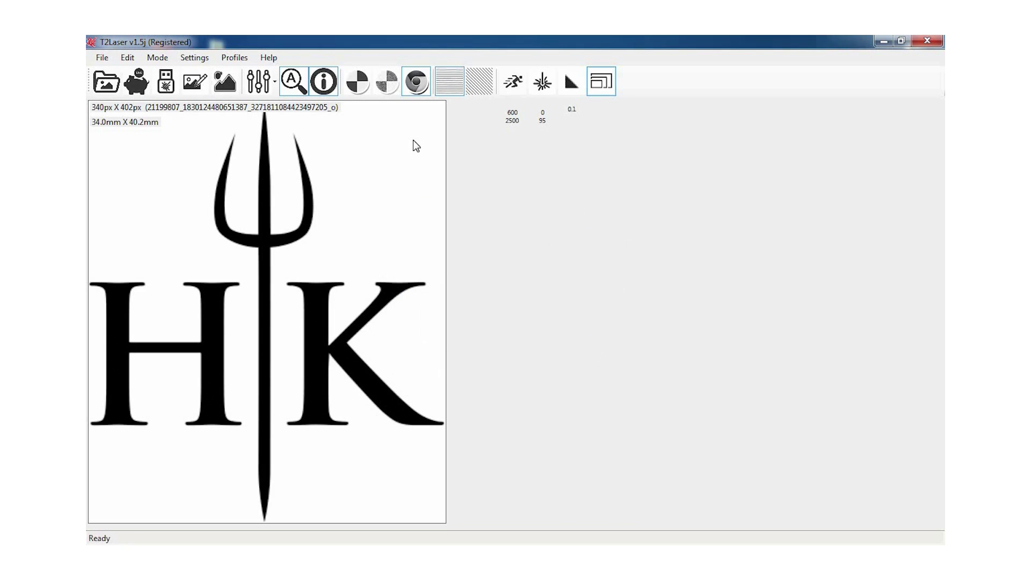
pyautogui.click(541, 82)
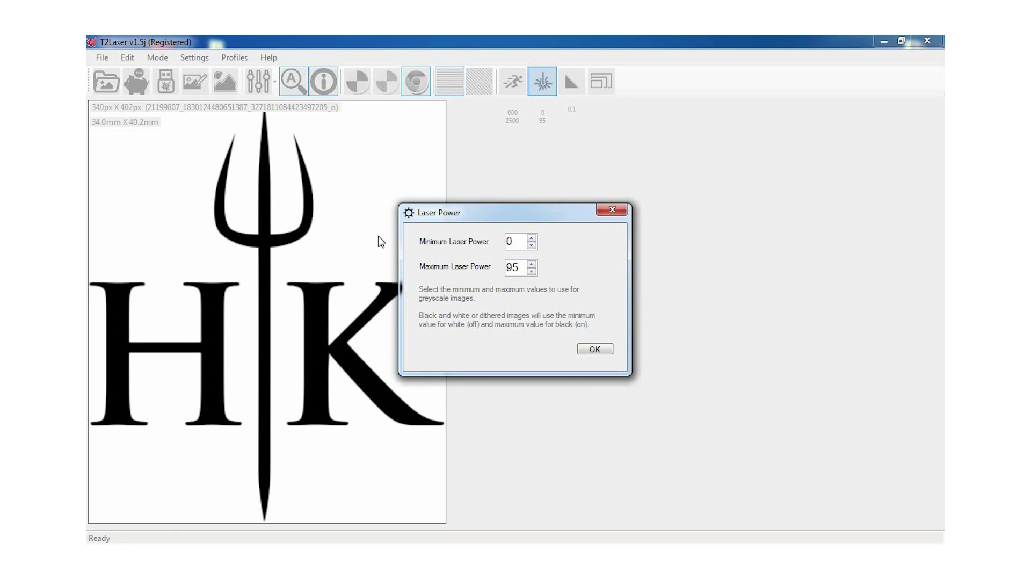
pyautogui.press('BackSpace')
pyautogui.write('0')
pyautogui.click(594, 350)
# Step: Change the HK logo's engraving feed rate to 800
pyautogui.click(513, 81)
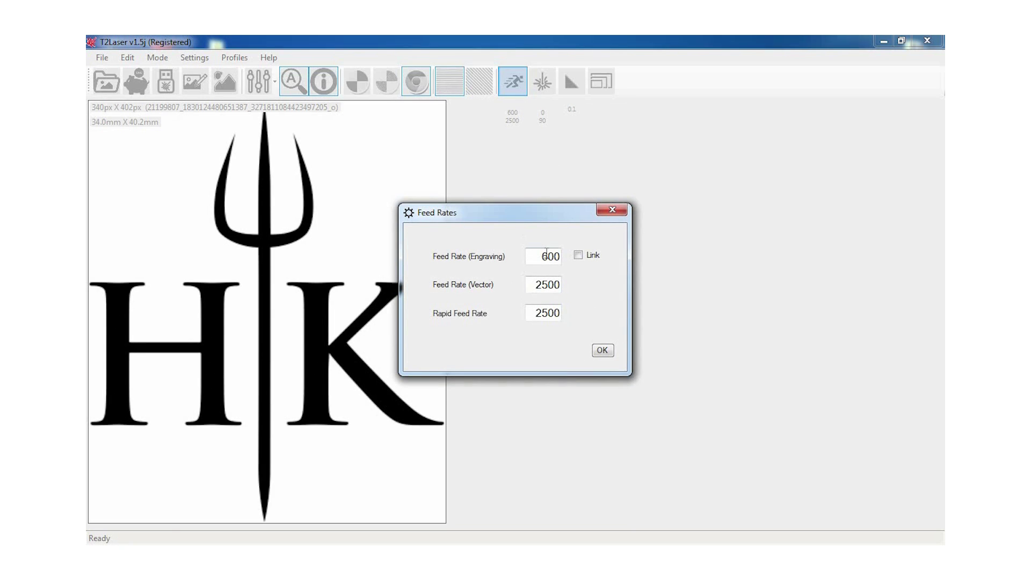
pyautogui.moveTo(542, 256); pyautogui.dragTo(546, 256)
pyautogui.write('8')
pyautogui.click(602, 350)
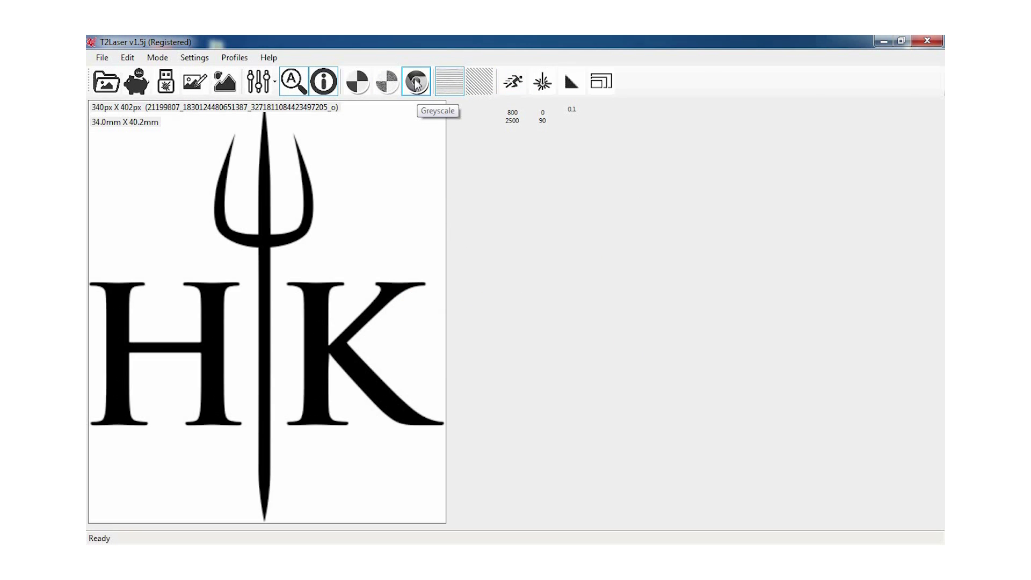
# Step: Generate the HK logo's G-code and accept saving it
pyautogui.click(165, 81)
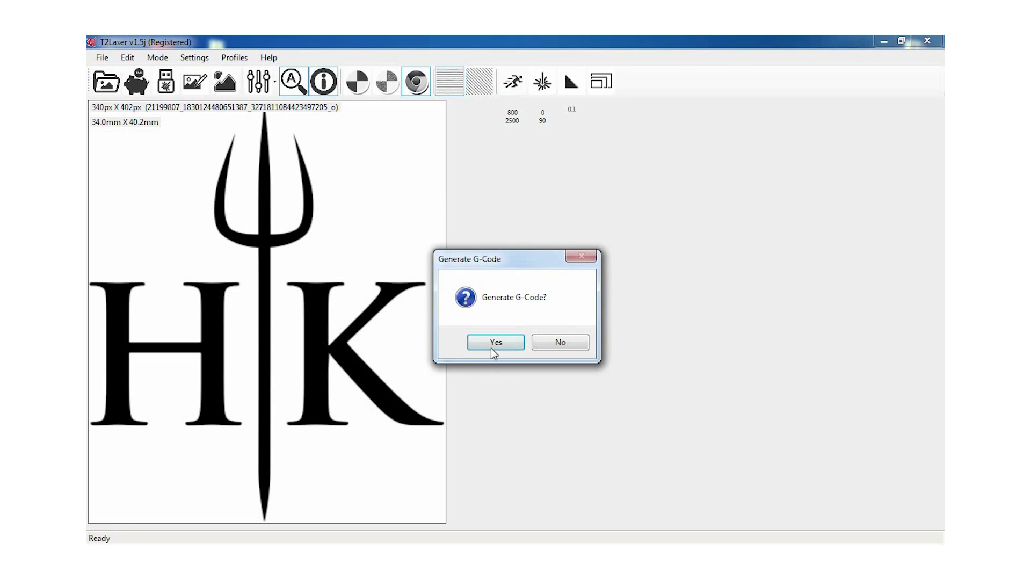
pyautogui.click(492, 346)
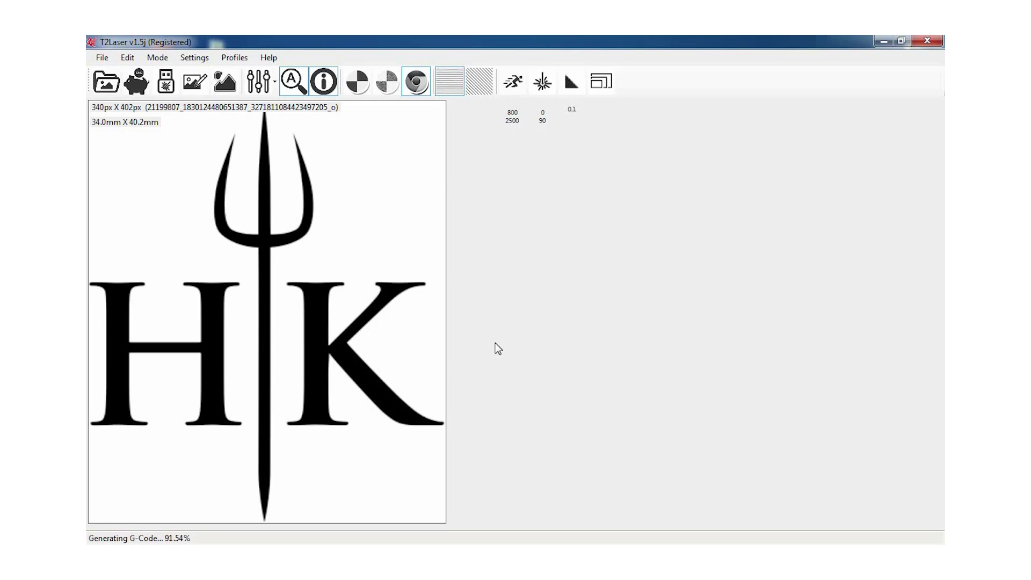
pyautogui.click(495, 343)
# Step: Cancel saving the HK logo G-code file and close its G-code preview
pyautogui.click(713, 523)
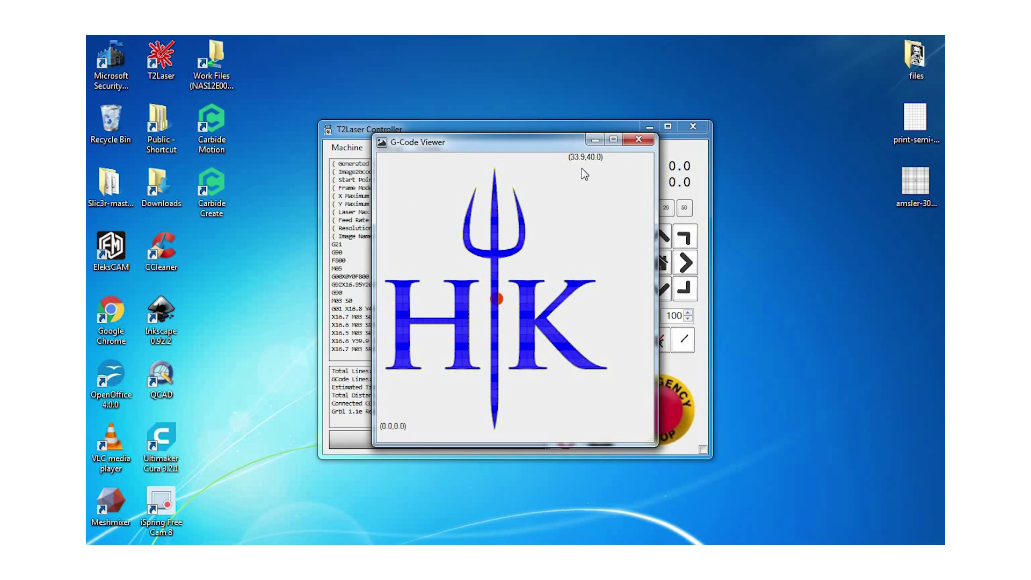
pyautogui.click(642, 141)
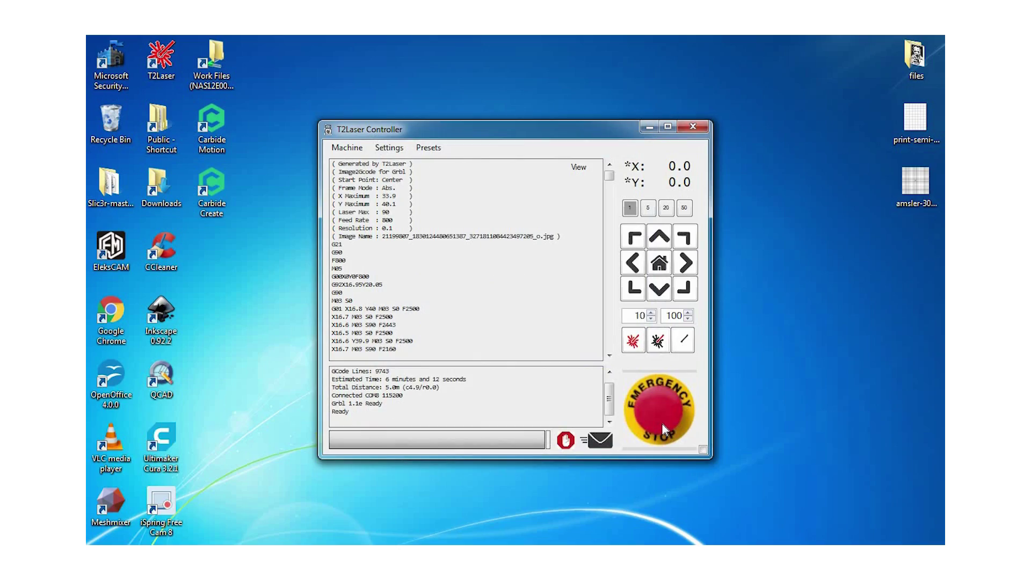